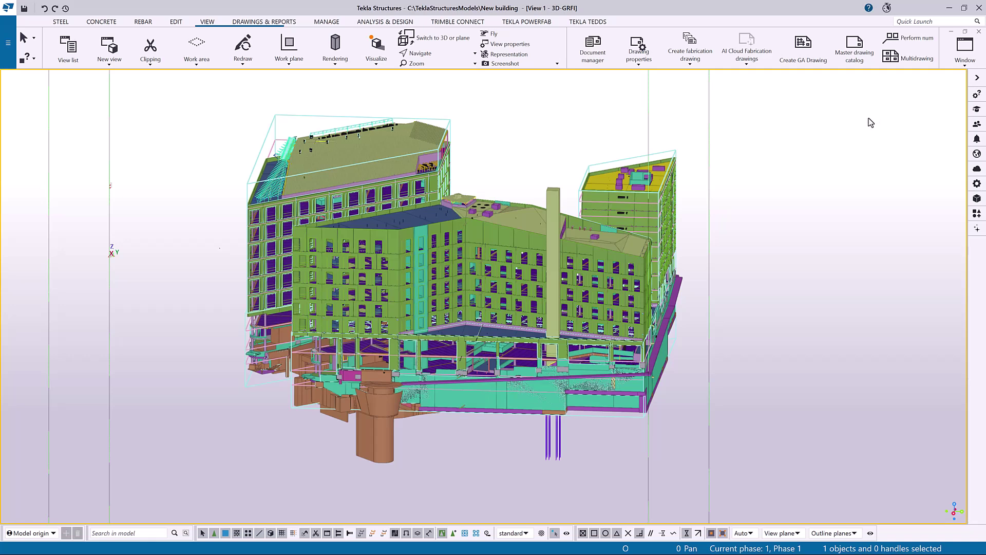
Show the Building hierarchy panel and switch to the View 3 plan.
left_click(326, 23)
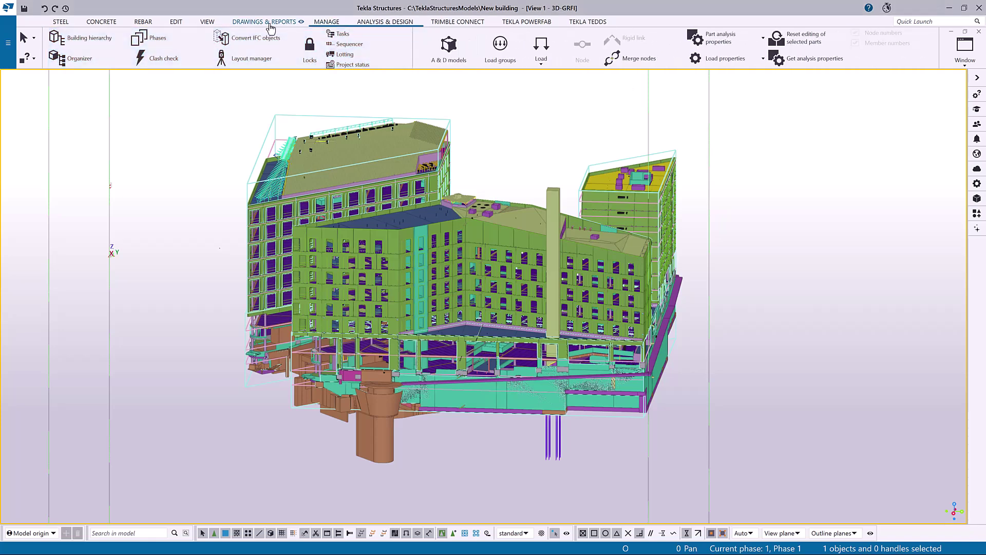
left_click(77, 40)
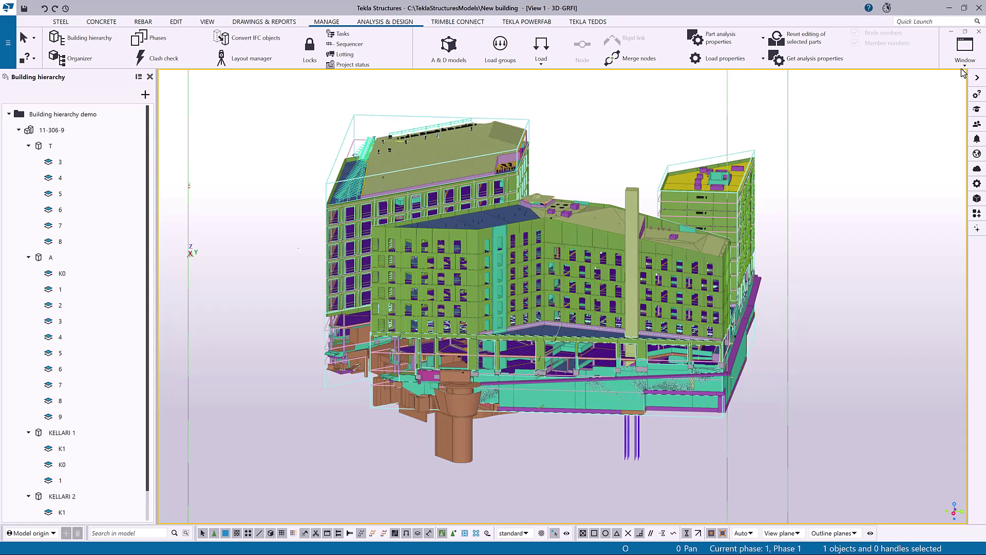
left_click(964, 48)
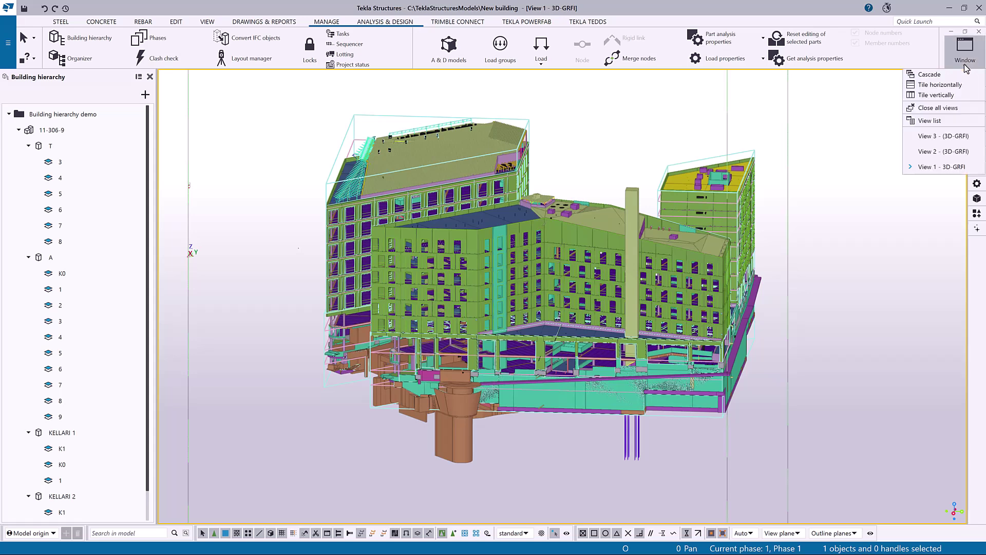
left_click(955, 137)
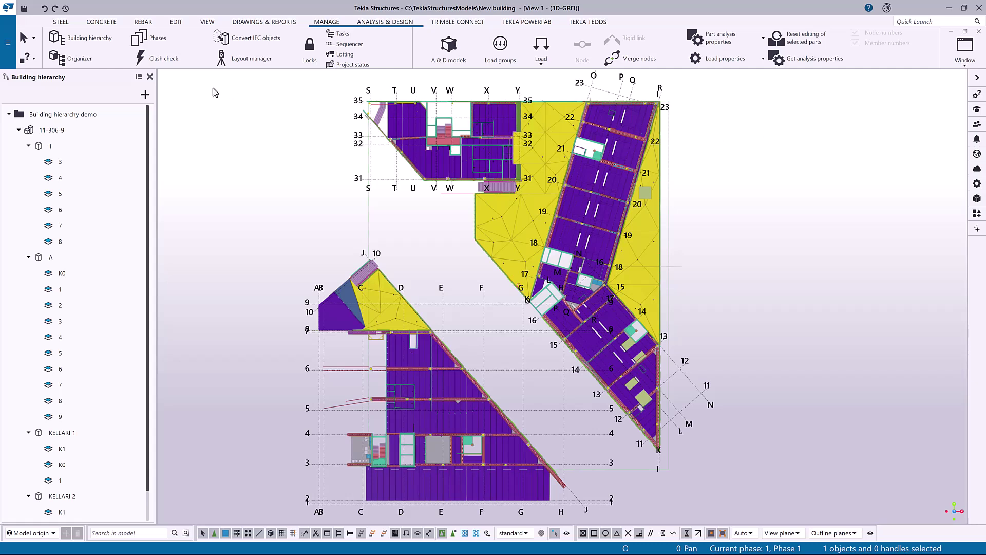
Create building 8 by outlining the angled right-hand wing with five boundary points.
left_click(145, 94)
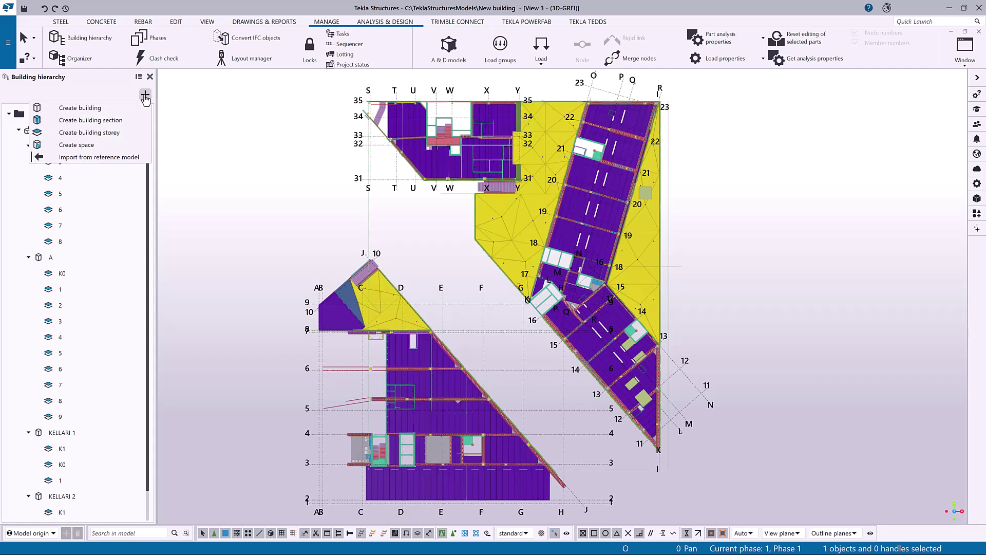
left_click(91, 111)
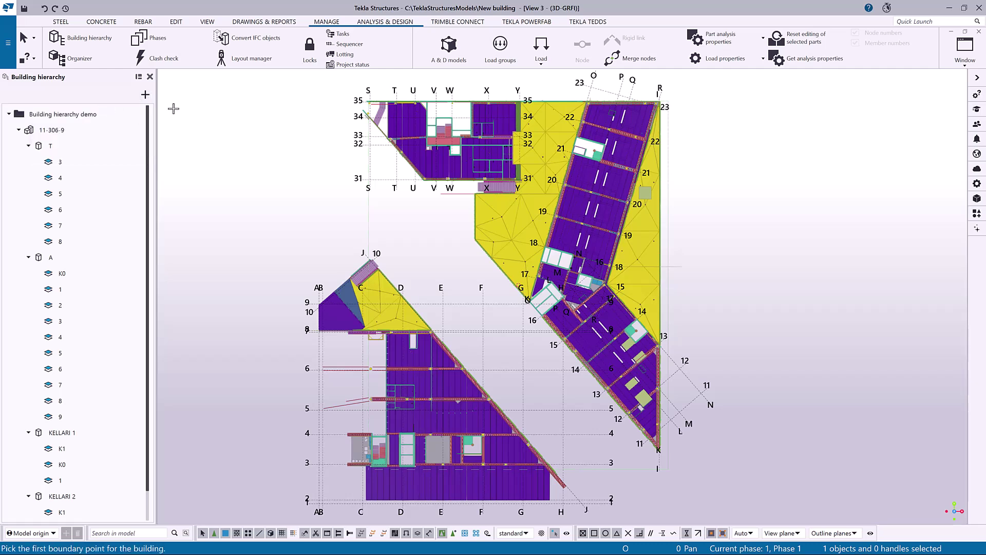
left_click(660, 449)
left_click(527, 298)
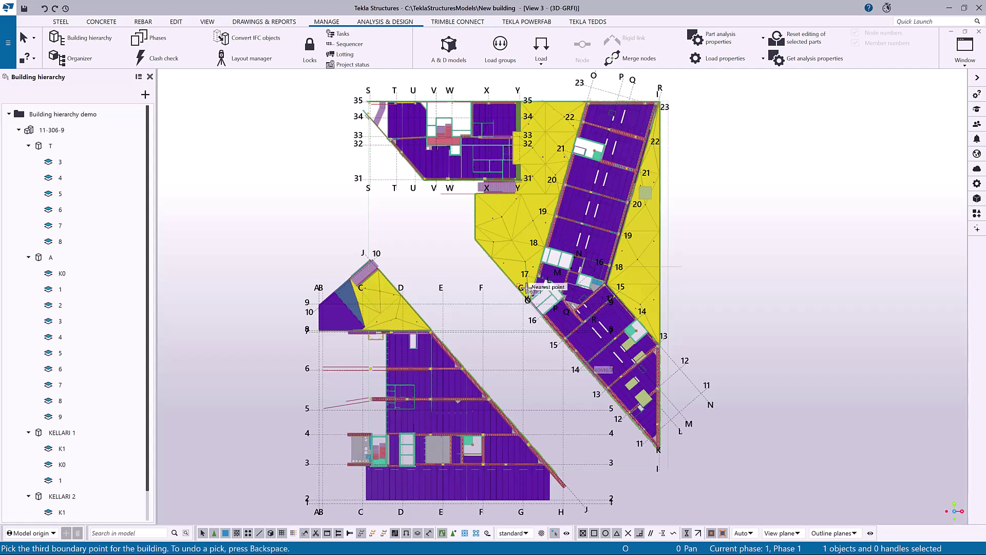
left_click(585, 101)
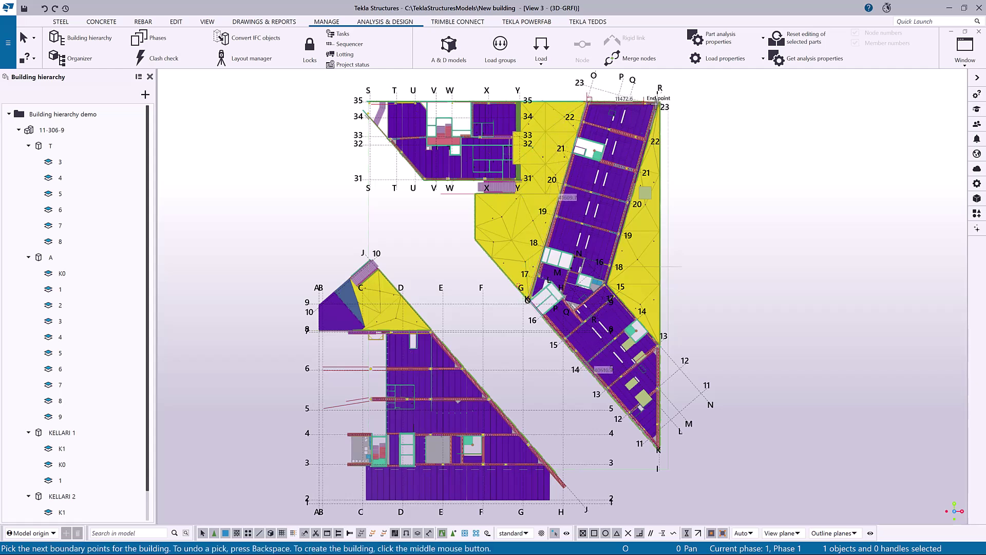
left_click(607, 285)
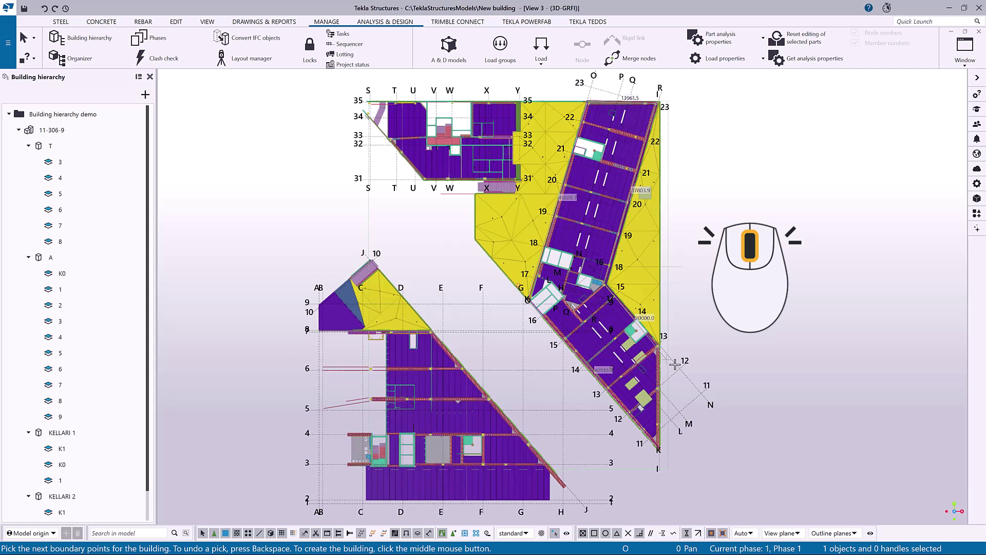
left_click(660, 339)
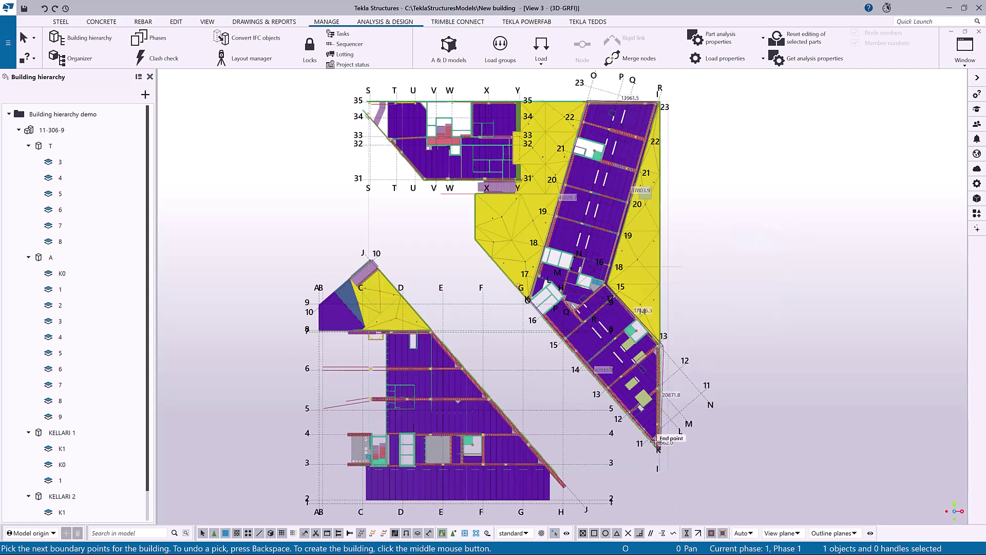
middle_click(657, 441)
key("Escape")
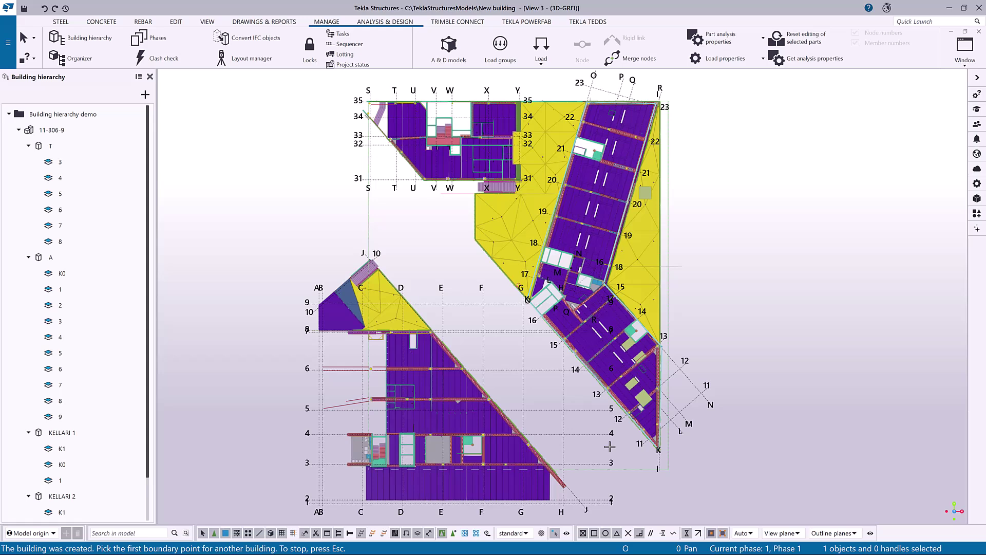
scroll(609, 446, "up", 3)
Outline a four-point building section over the angled wing, then switch to View 1.
left_click(145, 94)
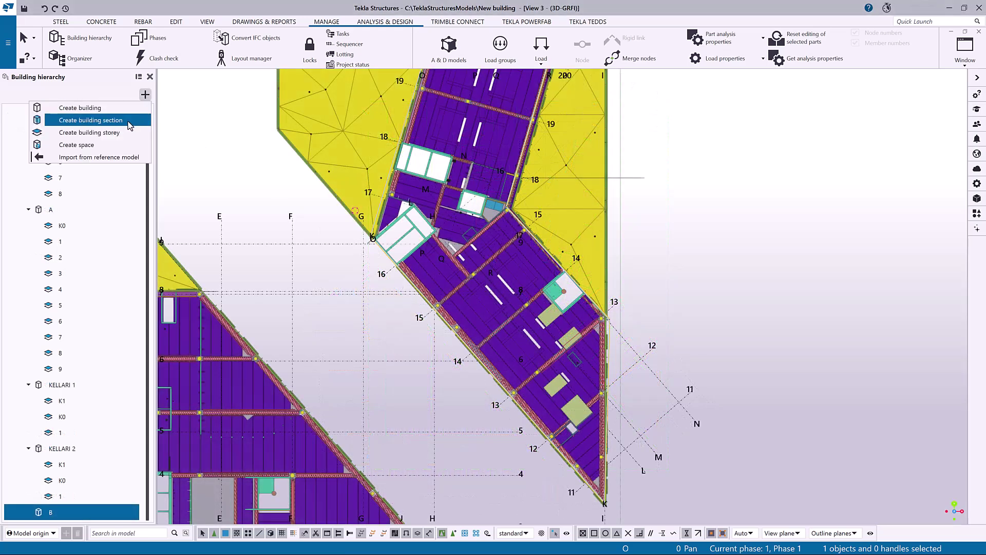
left_click(129, 124)
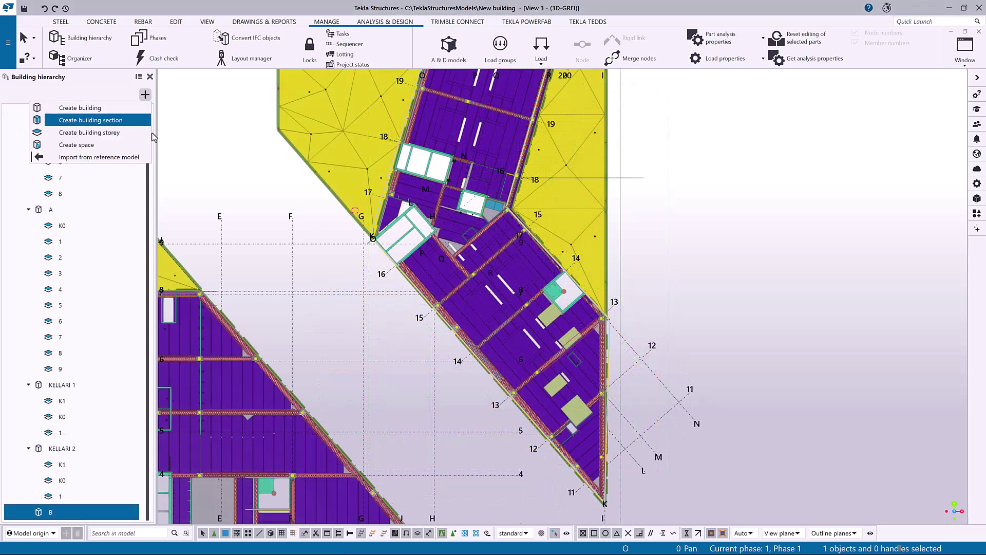
left_click(401, 141)
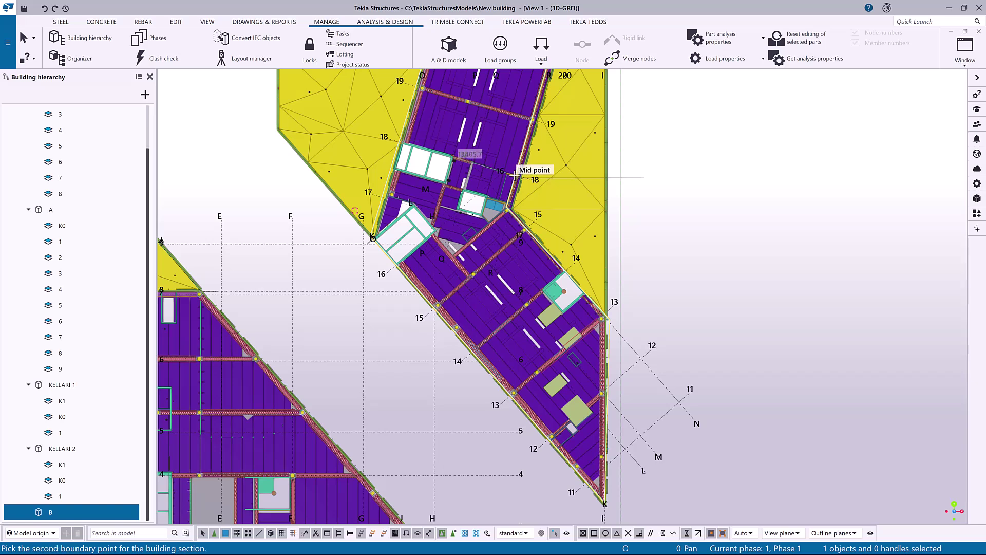
left_click(509, 205)
left_click(609, 316)
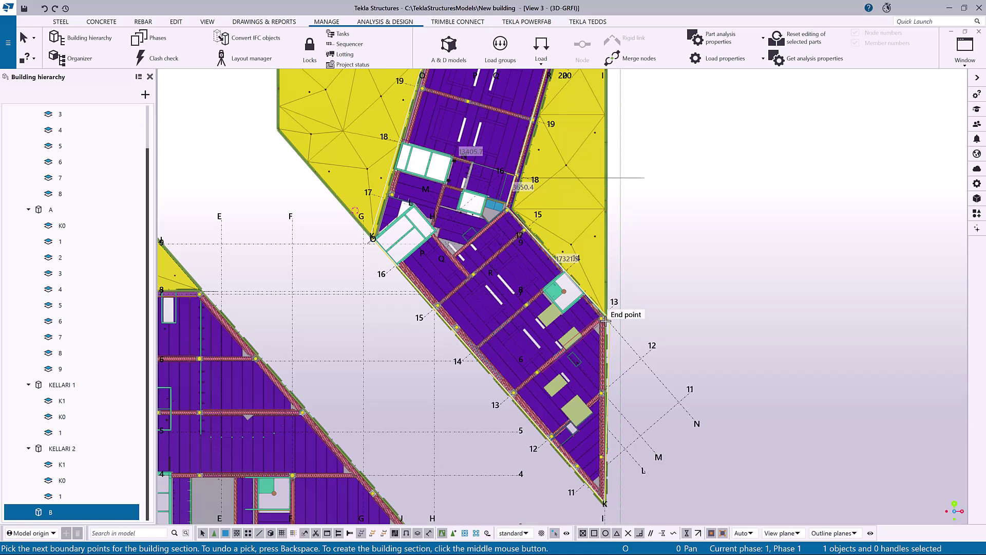
left_click(373, 239)
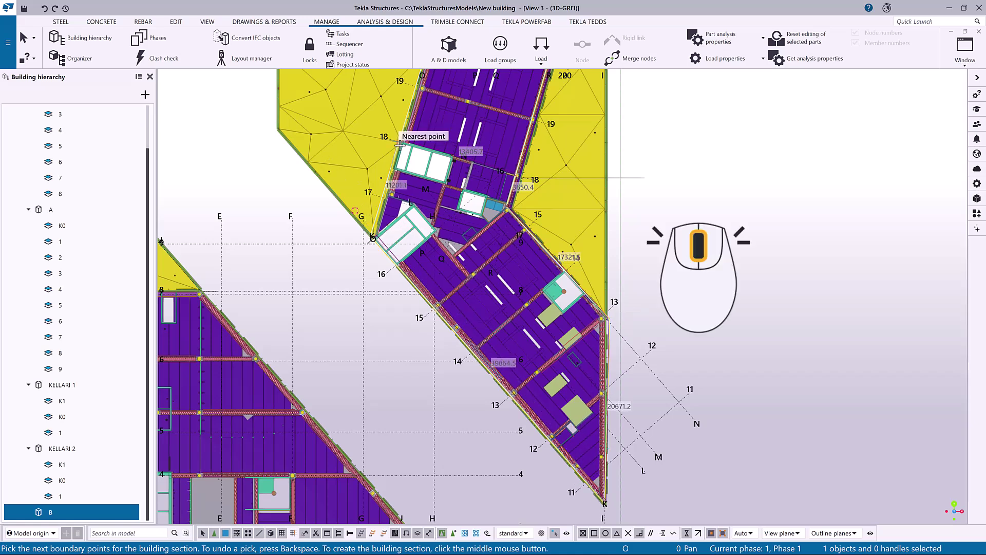
middle_click(371, 140)
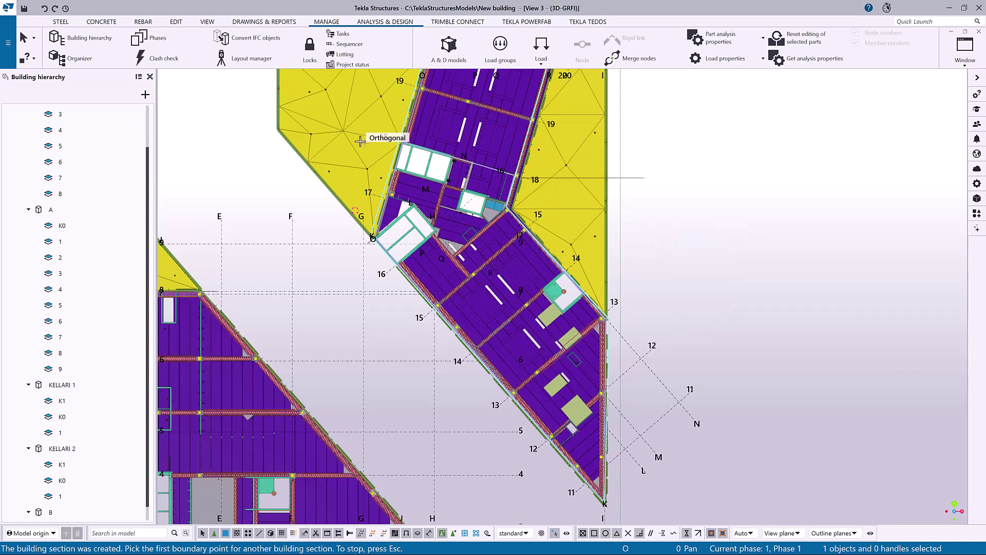
key("Escape")
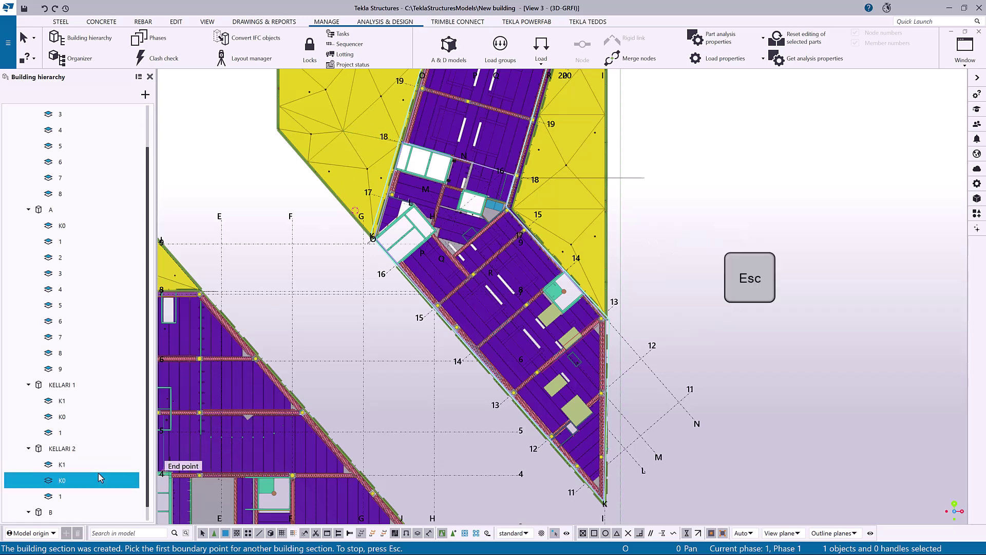
left_click(967, 63)
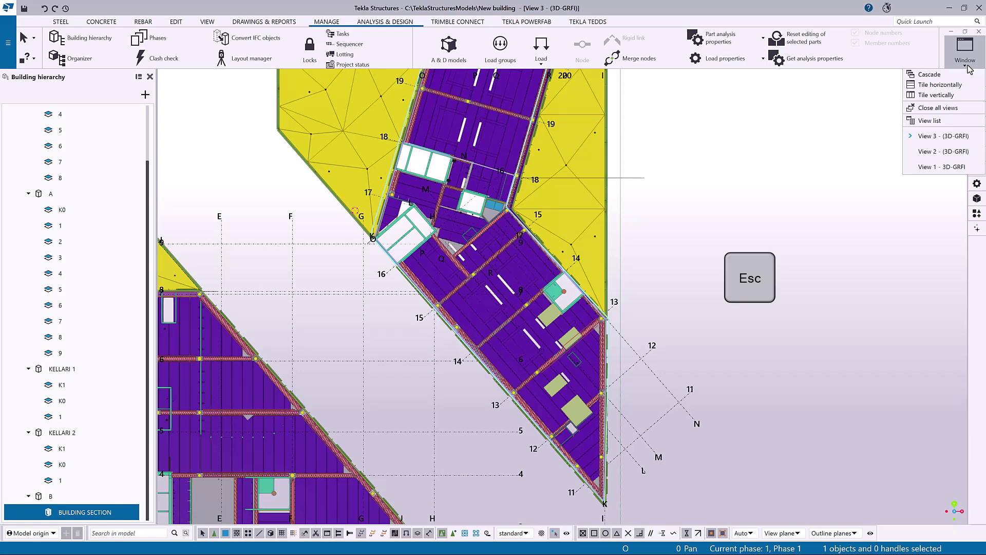
Add building storeys under BUILDING SECTION at two picked model elevations.
left_click(952, 169)
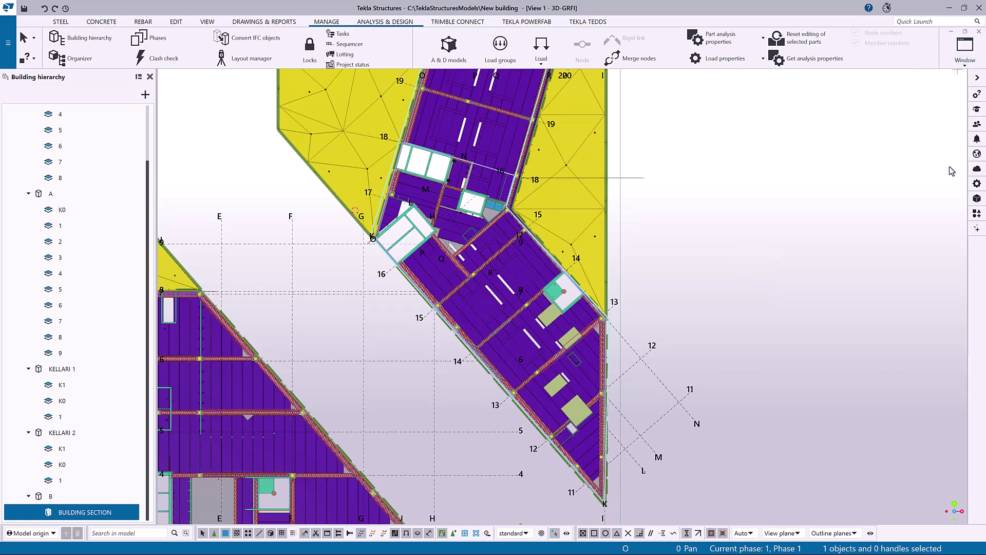
scroll(551, 218, "up", 5)
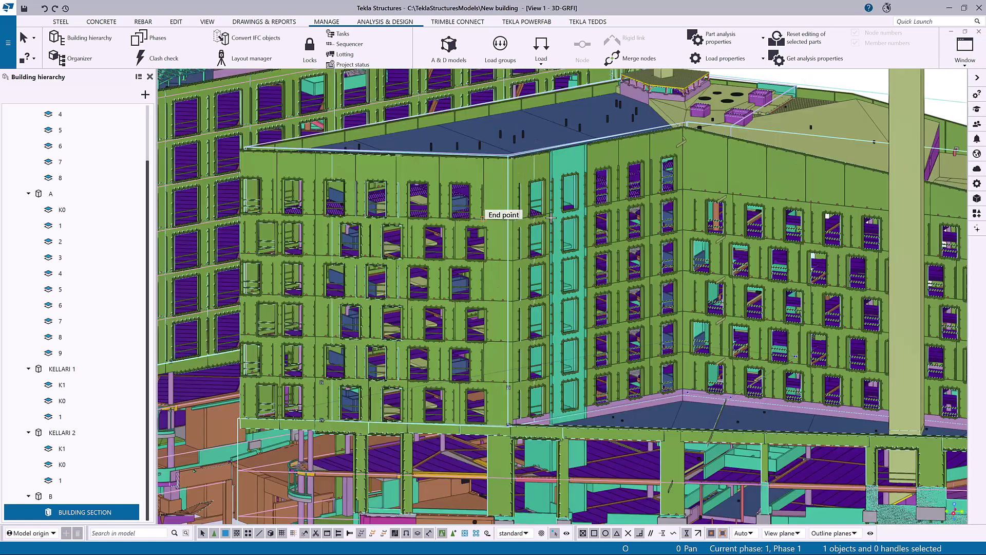
scroll(551, 217, "up", 2)
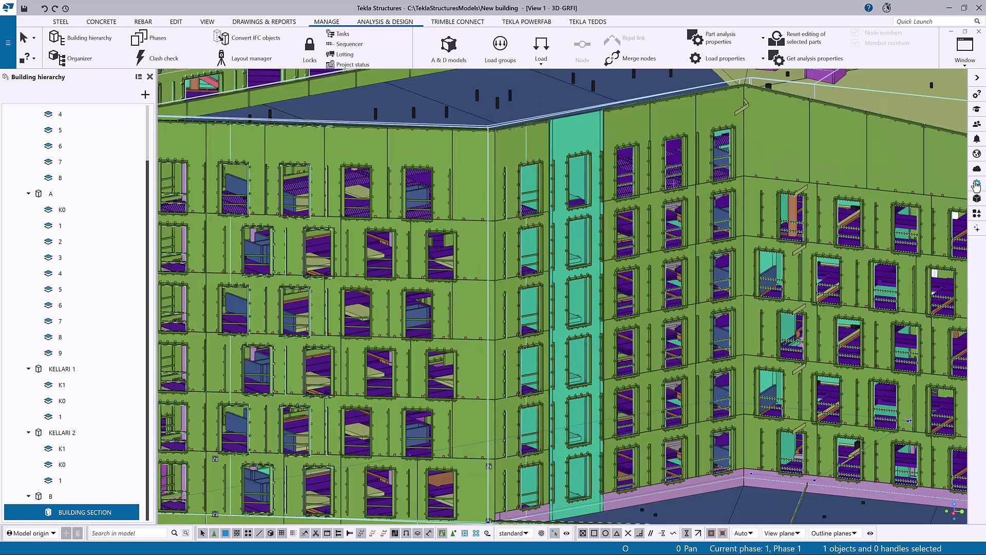
left_click(976, 185)
left_click(144, 96)
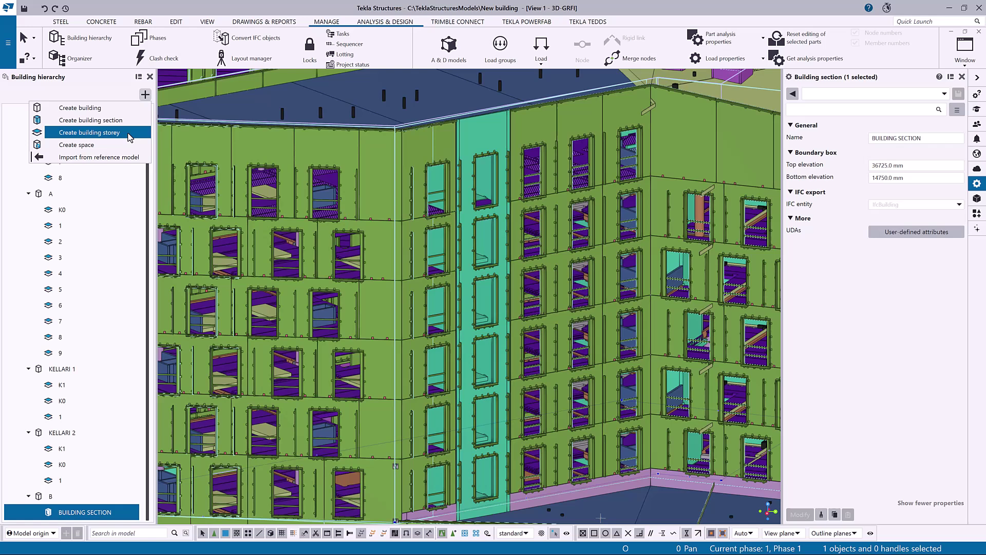
left_click(129, 136)
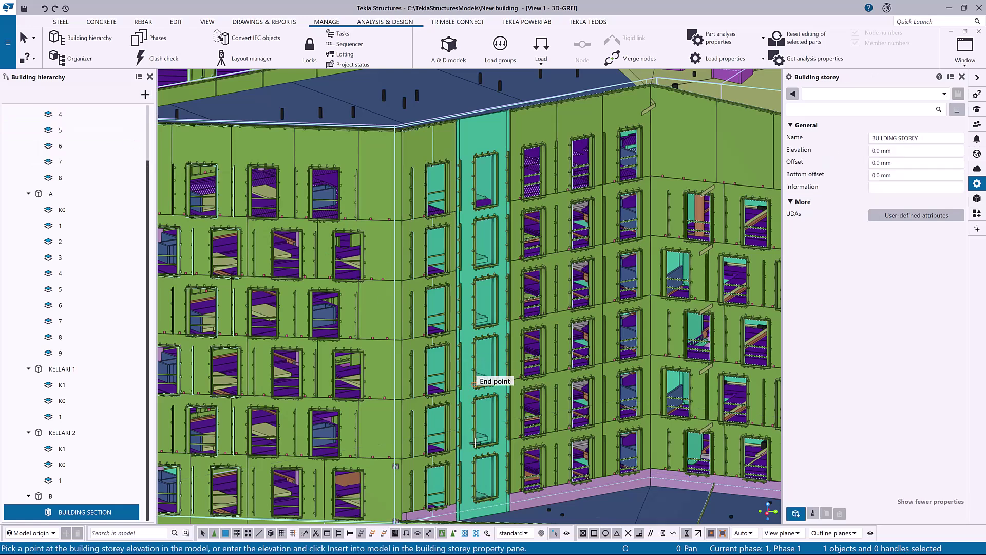
left_click(489, 493)
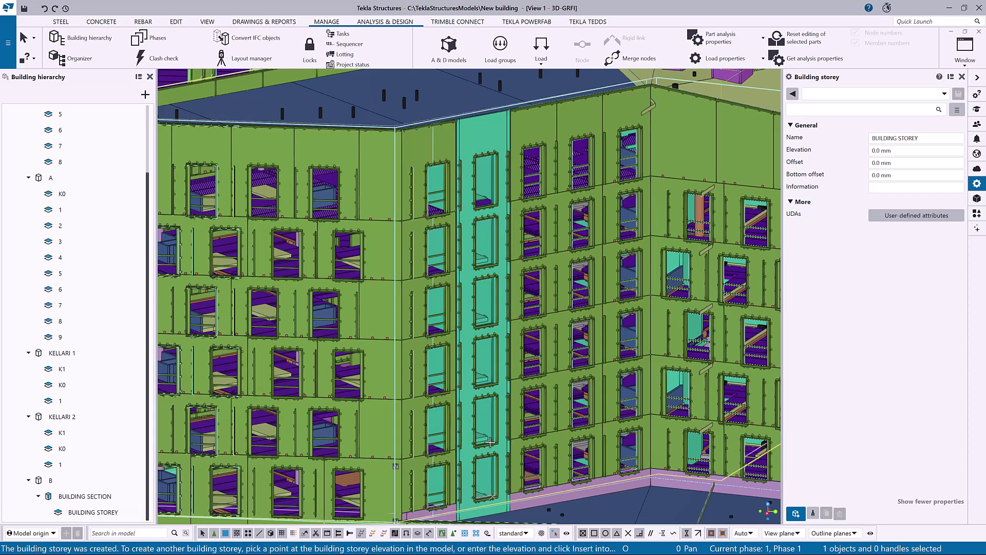
key("Escape")
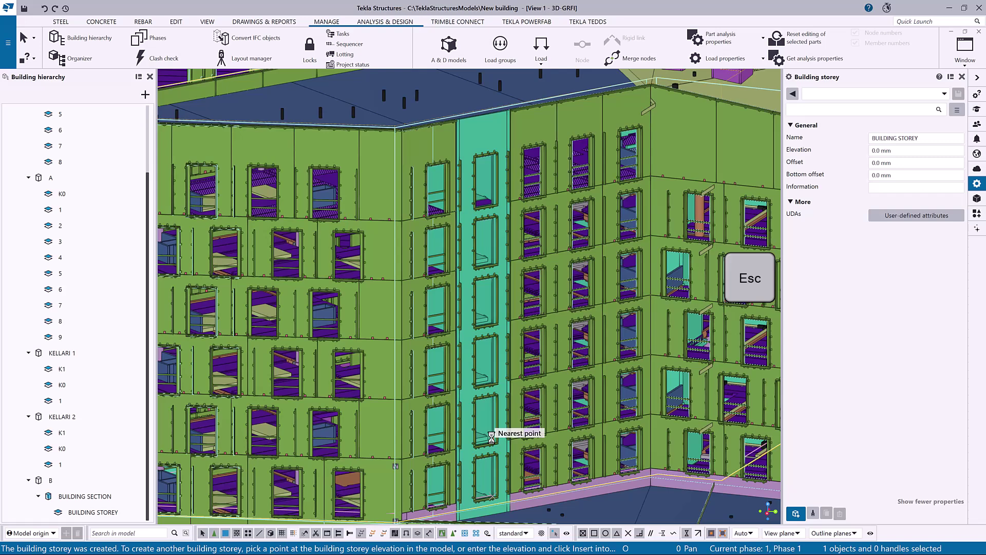
left_click(491, 434)
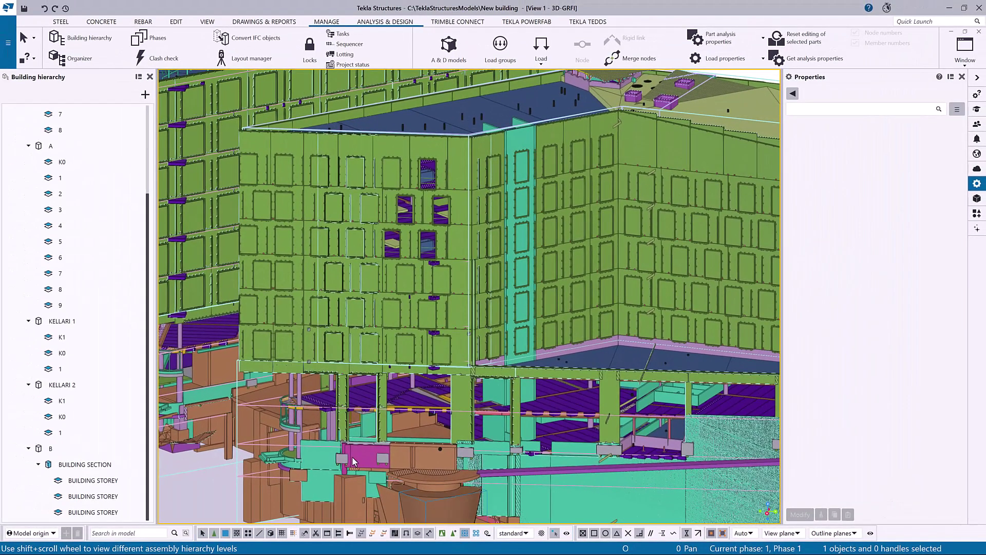
Assign the composite column to the last BUILDING STOREY in the hierarchy.
left_click(291, 394)
right_click(292, 394)
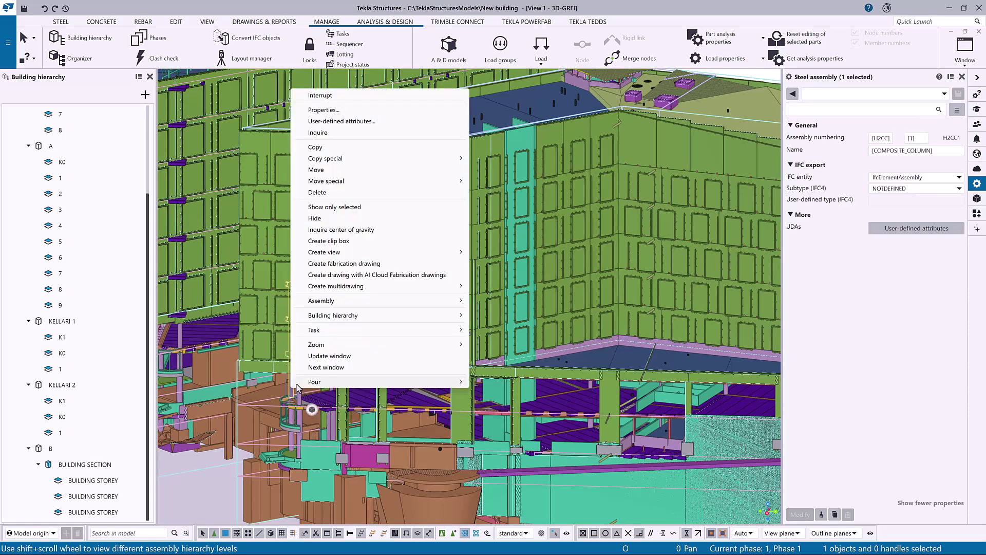
mouse_move(333, 315)
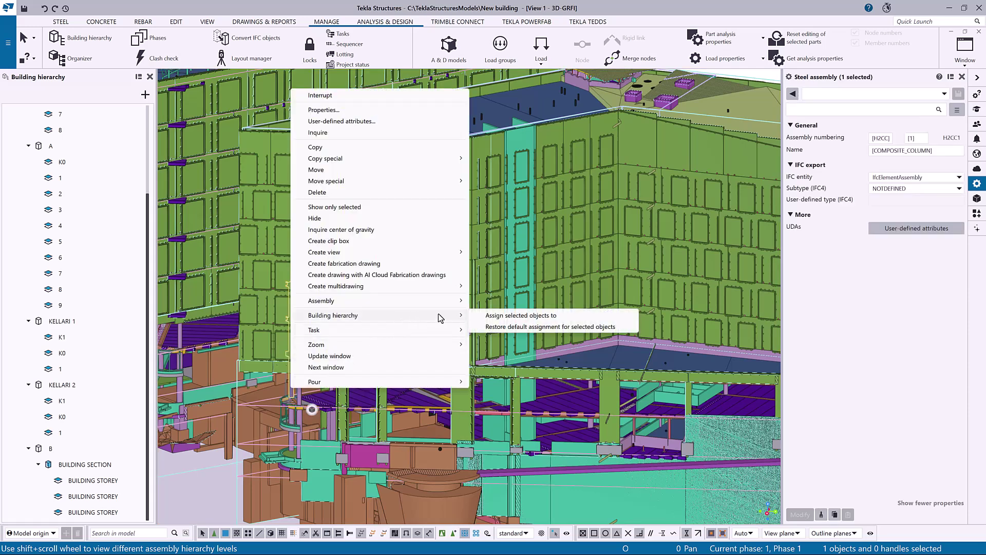
left_click(489, 318)
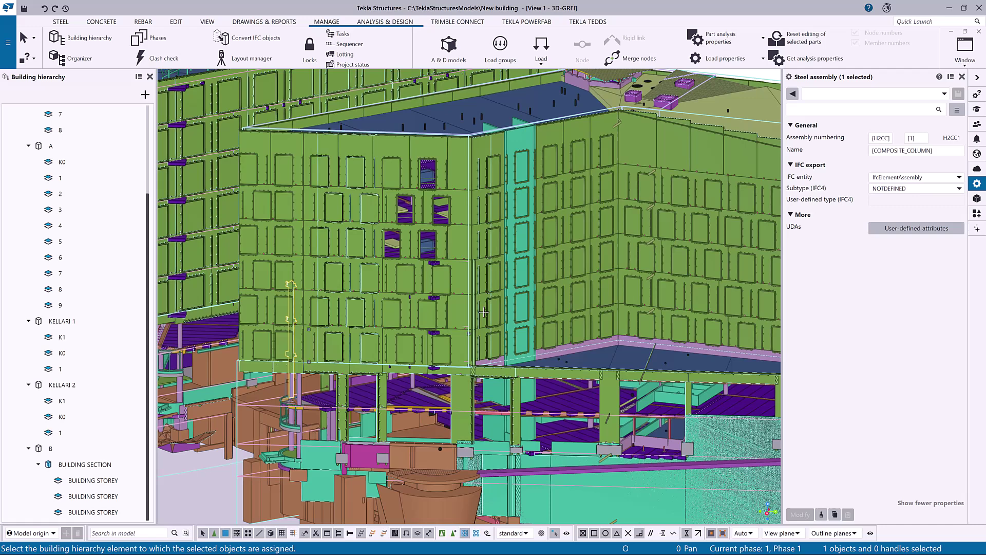
left_click(105, 512)
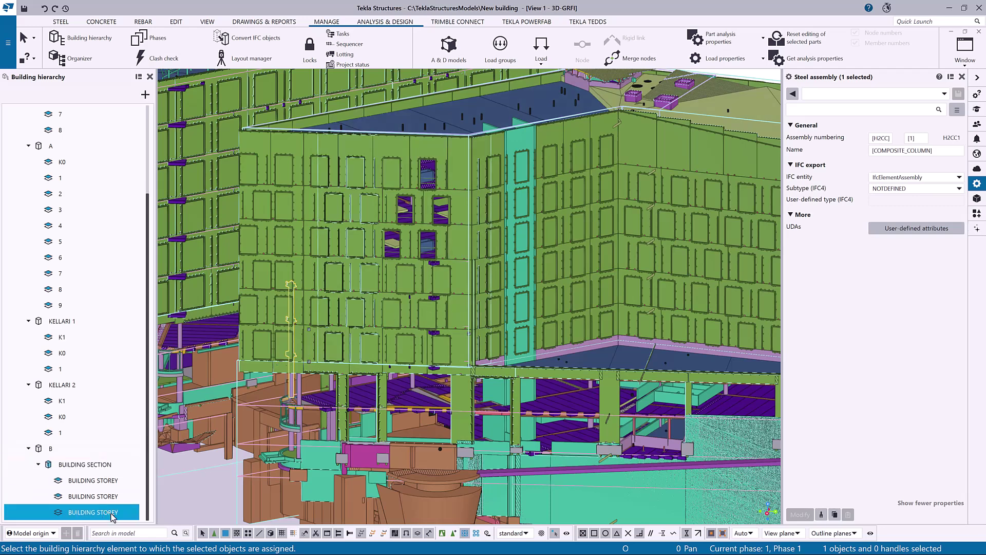
left_click(111, 517)
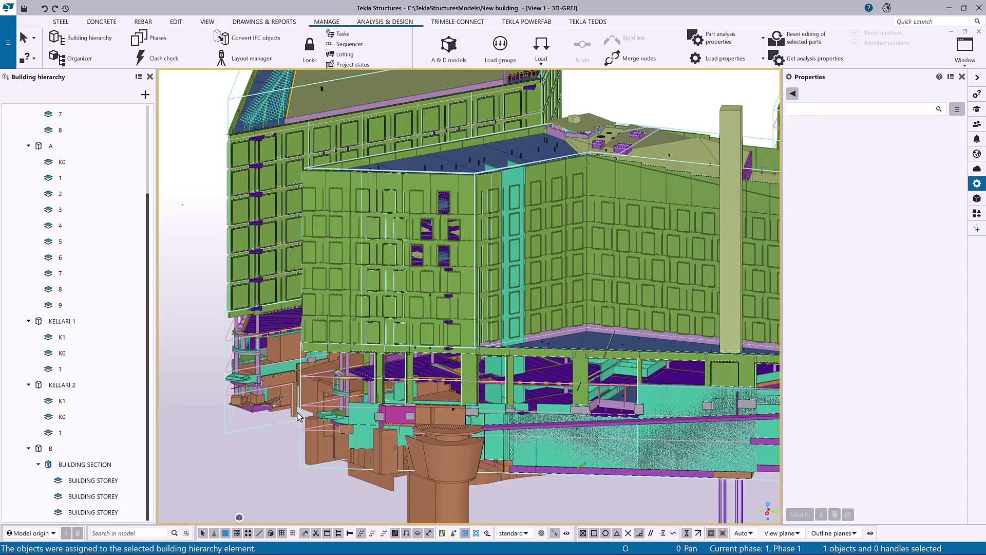
Enter 2024 as building B's Year of construction and apply it.
left_click(84, 452)
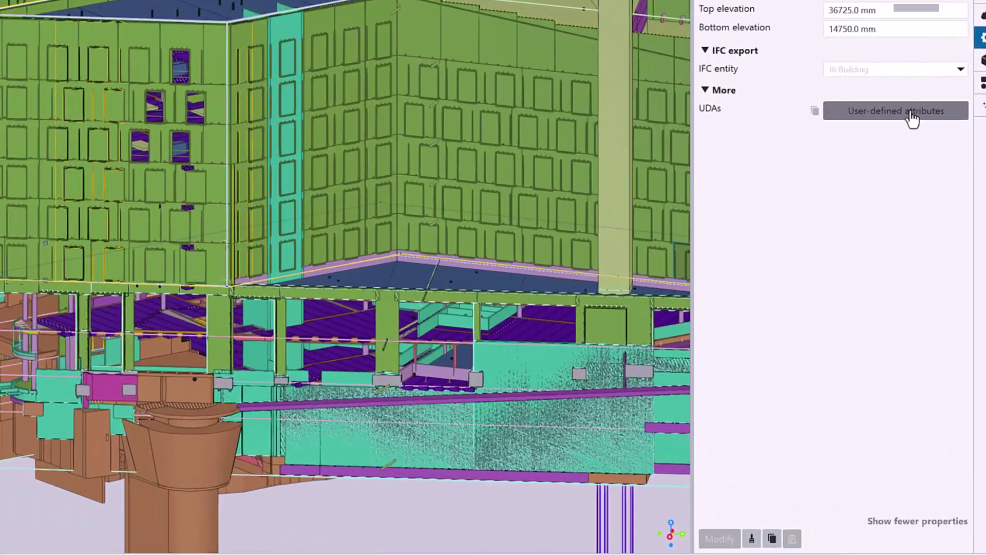
left_click(912, 116)
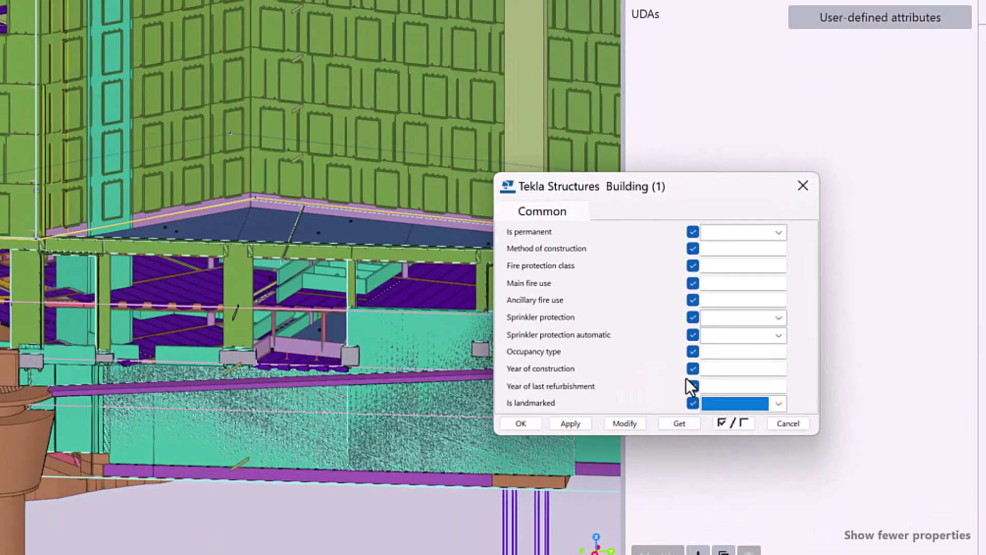
left_click(718, 369)
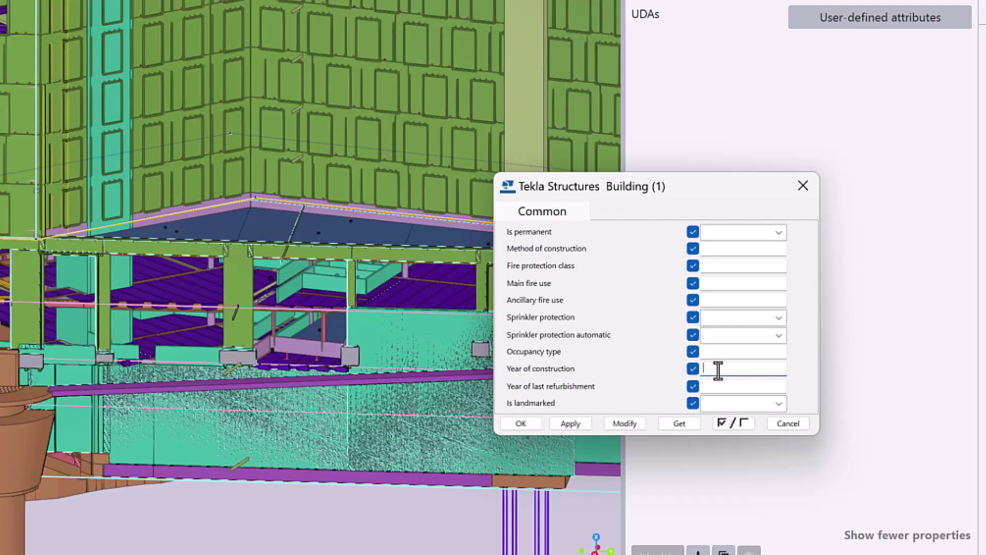
type("202")
type("4")
left_click(622, 426)
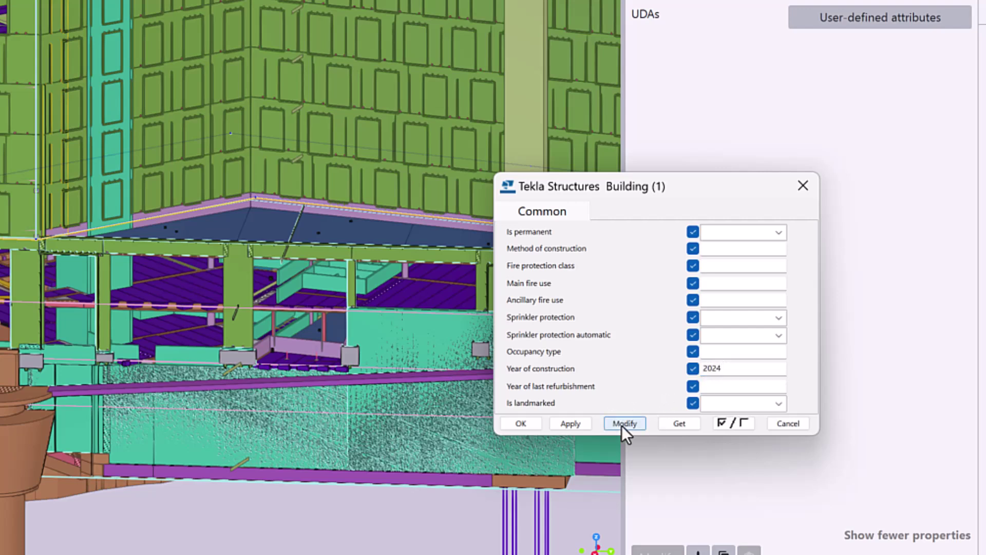